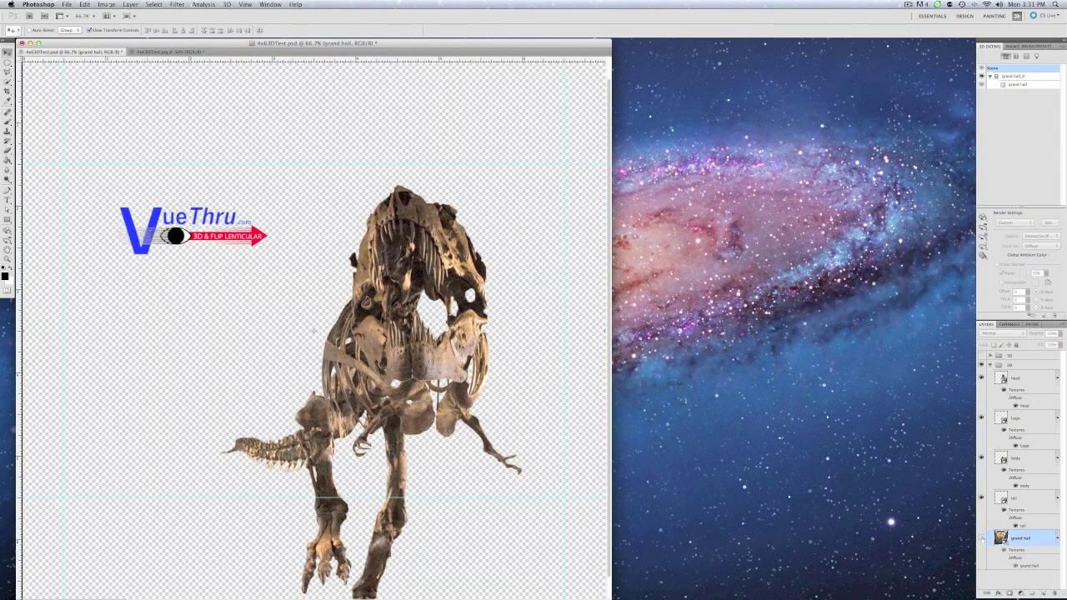
# Turn the grand hall layer's visibility back on behind the dinosaur skeleton and logo
pyautogui.click(981, 538)
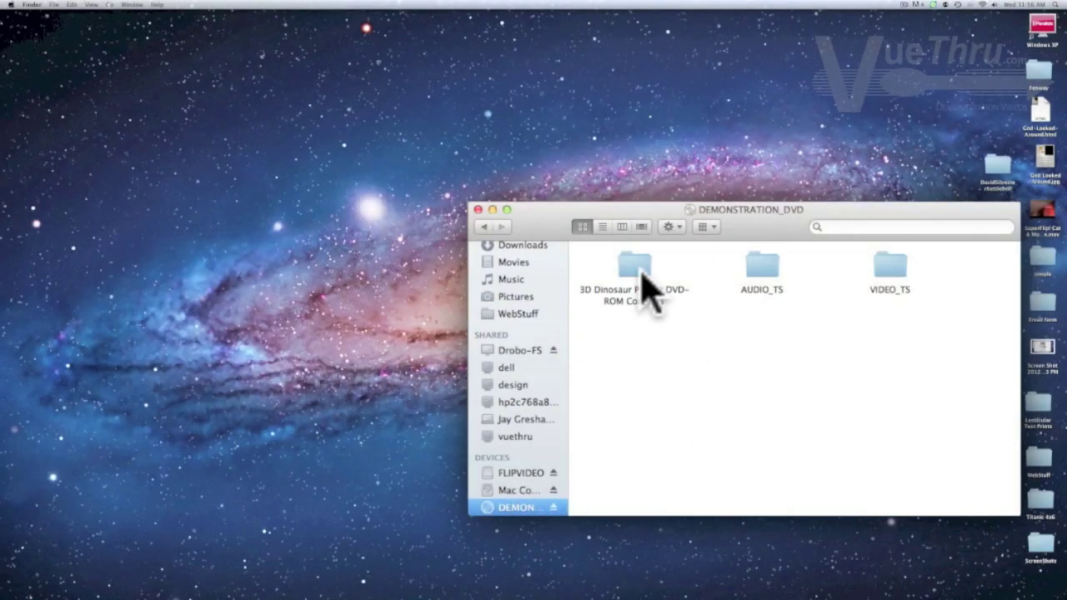
# From the DVD contents folder, open 4x63DTest.psd with Adobe Photoshop CS5 (12.0.4)
pyautogui.doubleClick(642, 279)
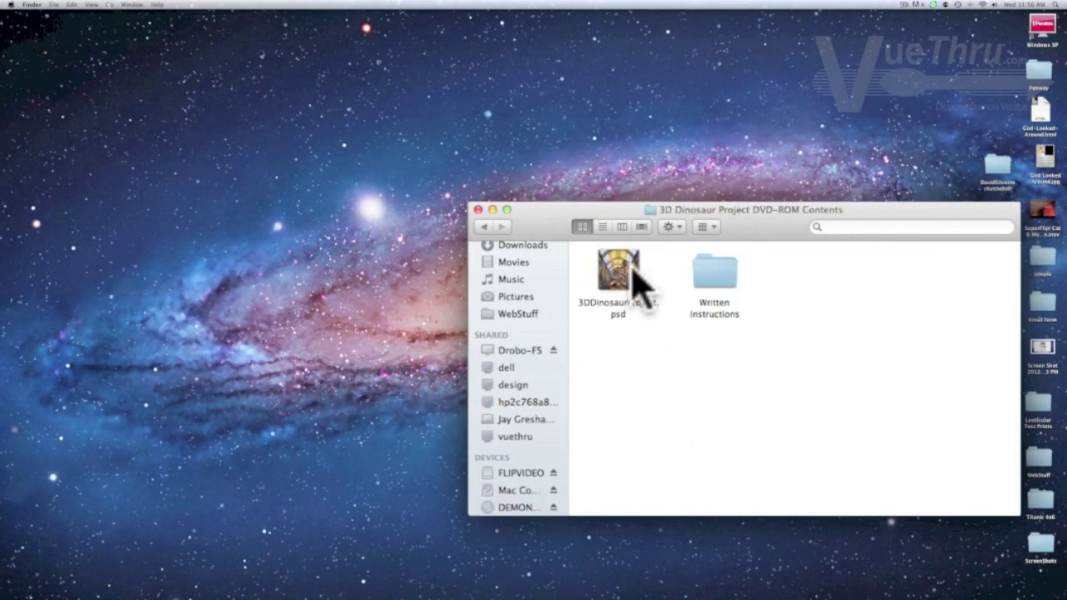
pyautogui.rightClick(631, 282)
pyautogui.moveTo(818, 289)
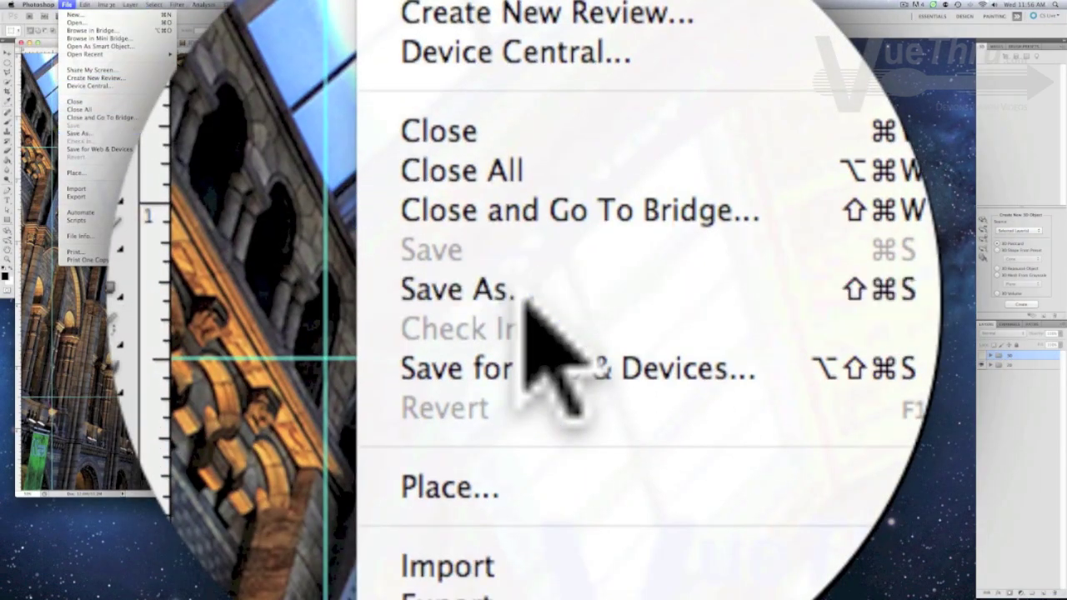
pyautogui.click(90, 132)
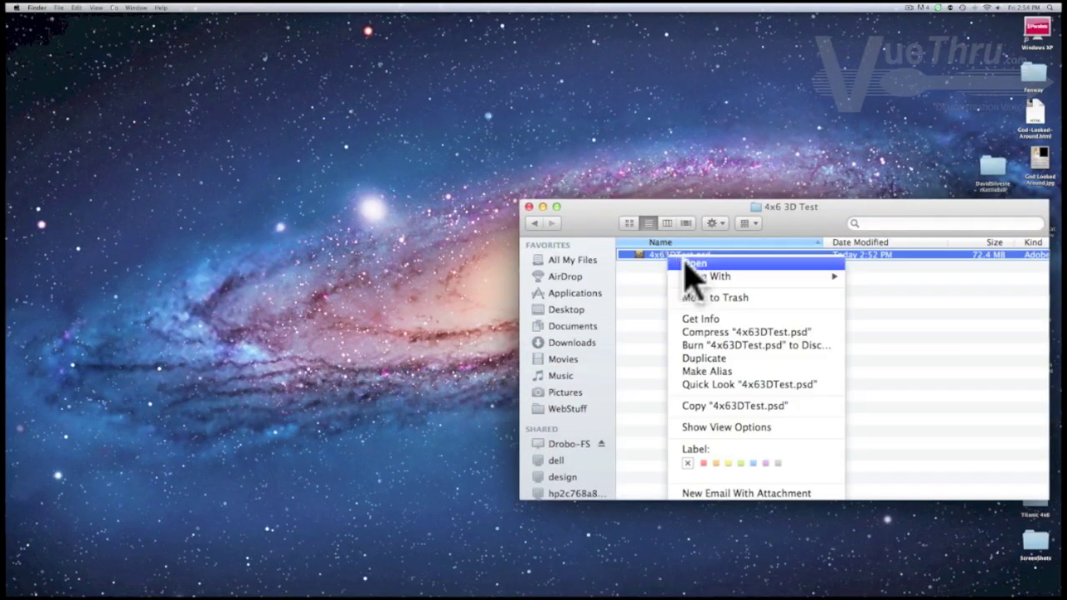
pyautogui.moveTo(695, 278)
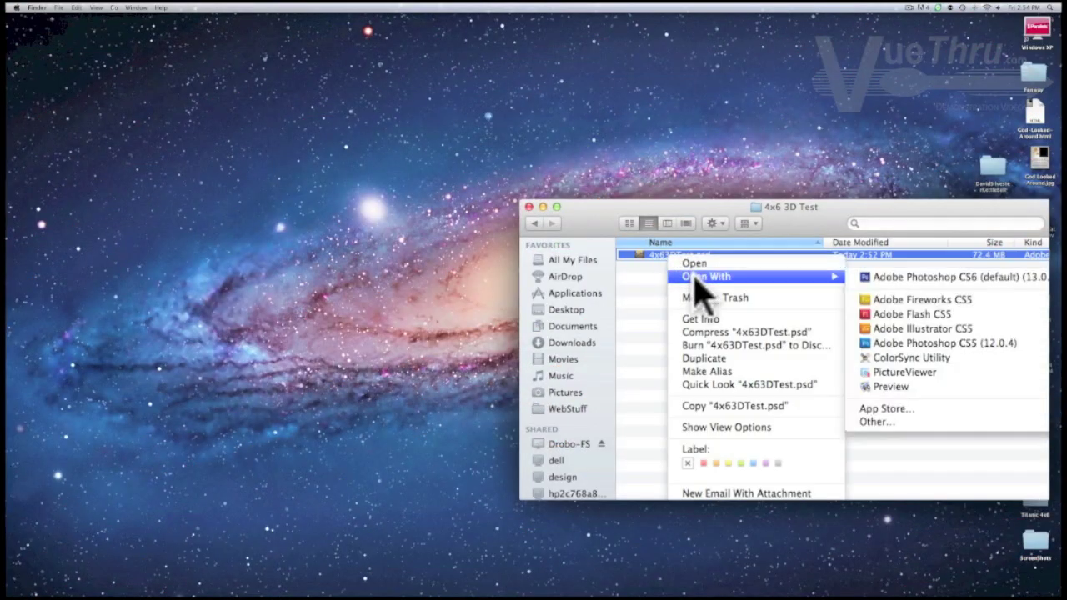
pyautogui.click(885, 344)
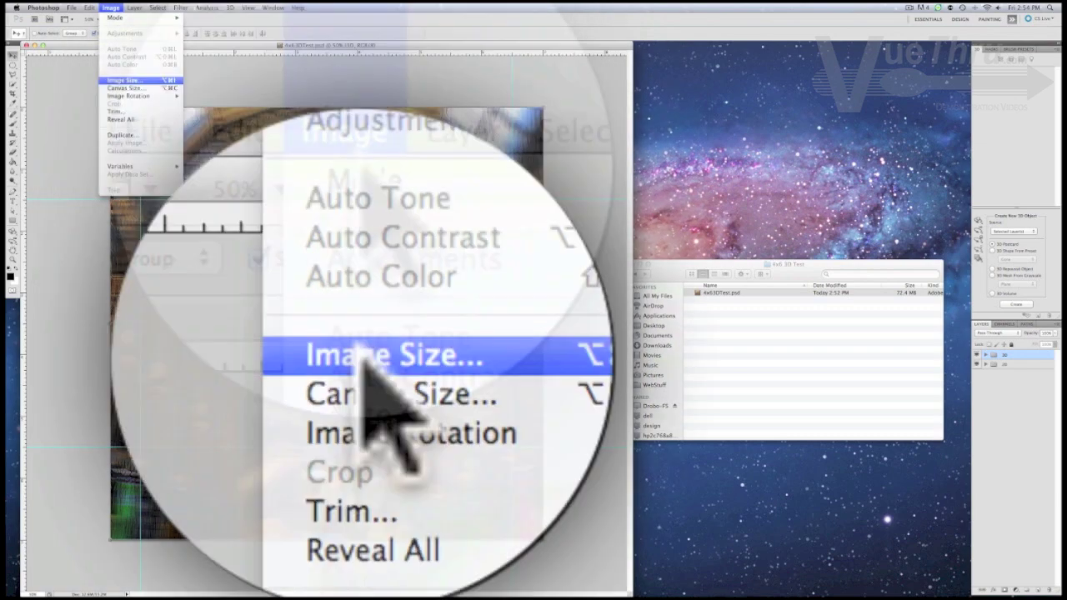
# Check the image size, expand the 2D group, and briefly toggle the head layer's visibility
pyautogui.click(117, 81)
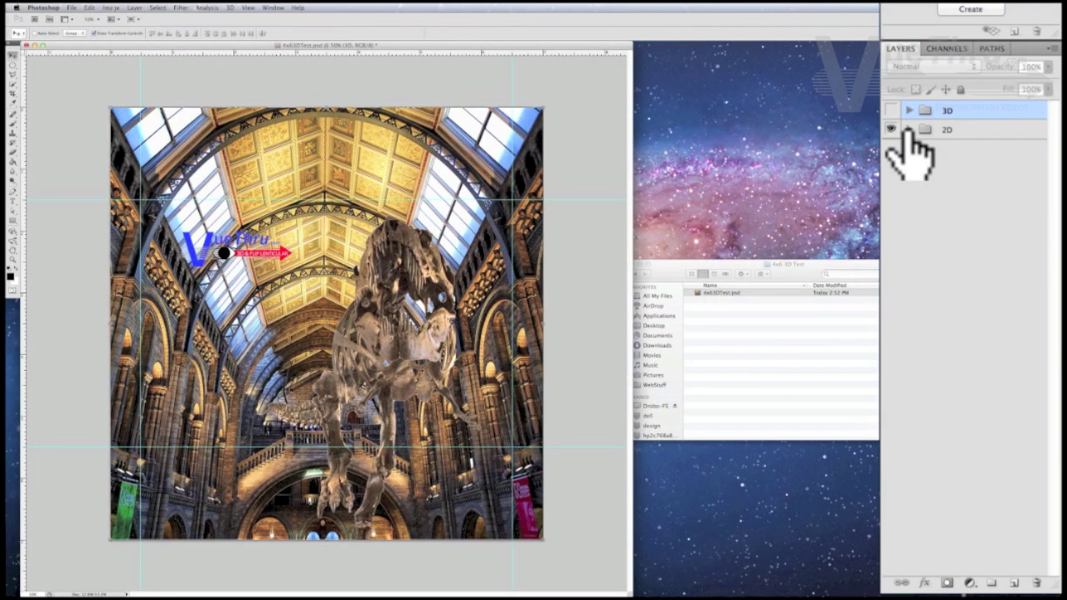
pyautogui.click(908, 130)
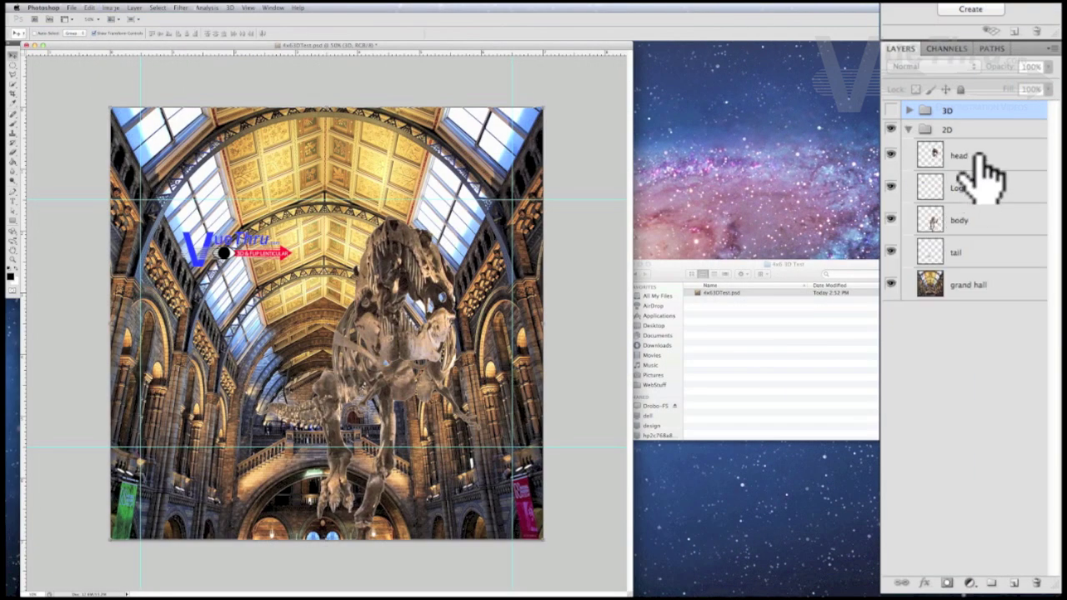
pyautogui.click(890, 155)
pyautogui.click(890, 155)
pyautogui.click(890, 284)
pyautogui.click(890, 285)
pyautogui.click(890, 284)
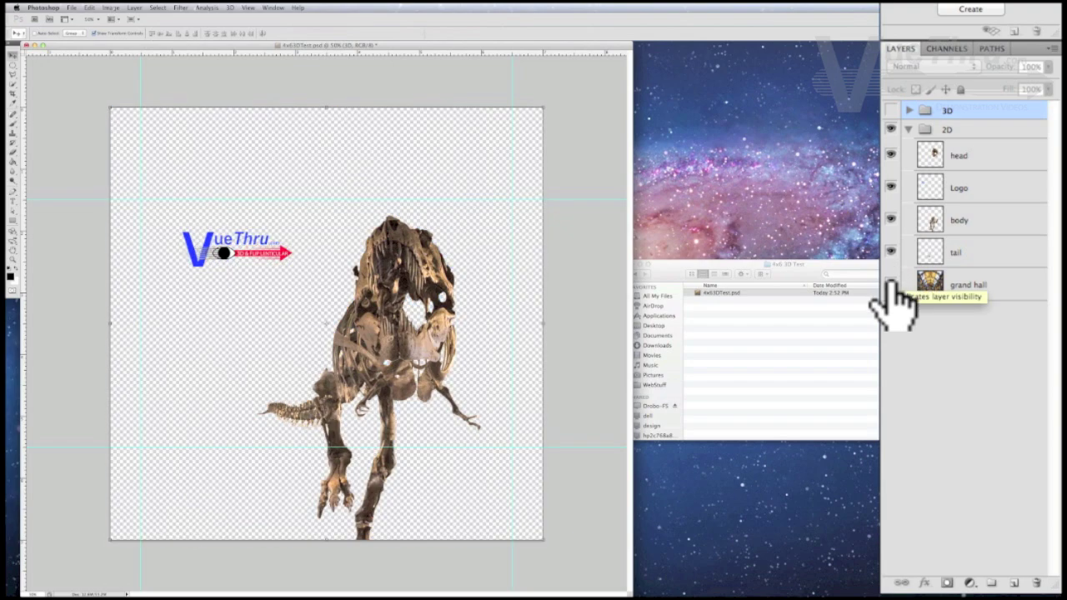
pyautogui.click(890, 284)
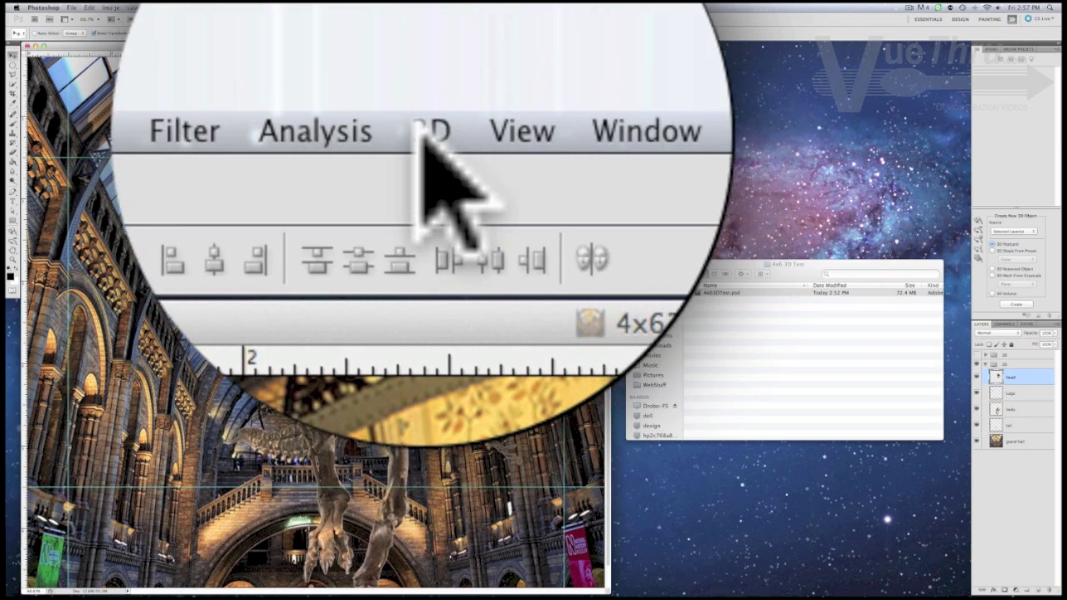
# Make the head layer a New 3D Postcard From Layer and bring up 3D Render Settings
pyautogui.click(229, 7)
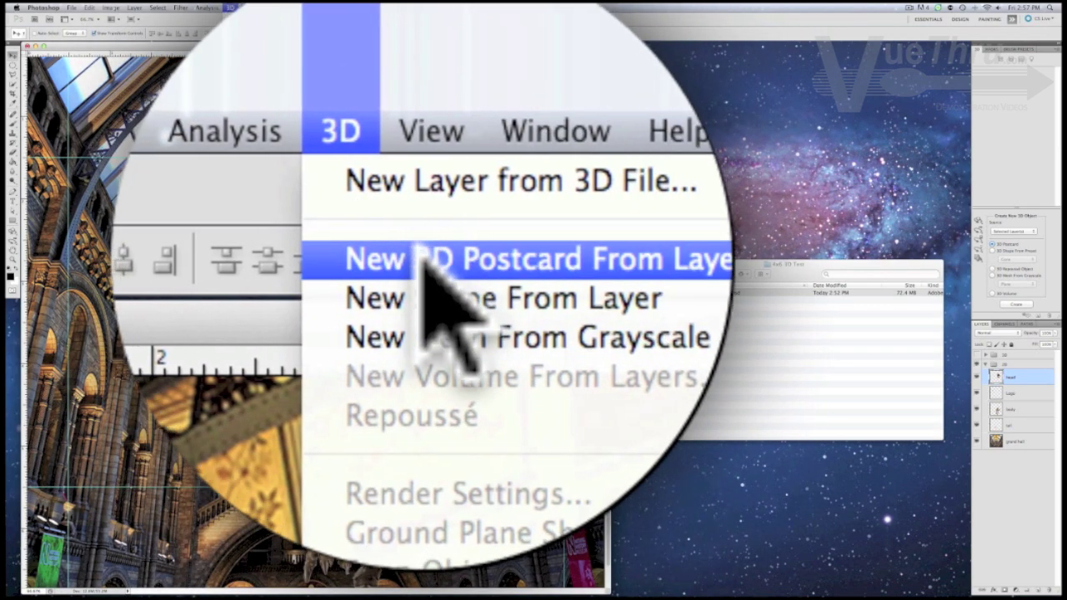
pyautogui.click(246, 34)
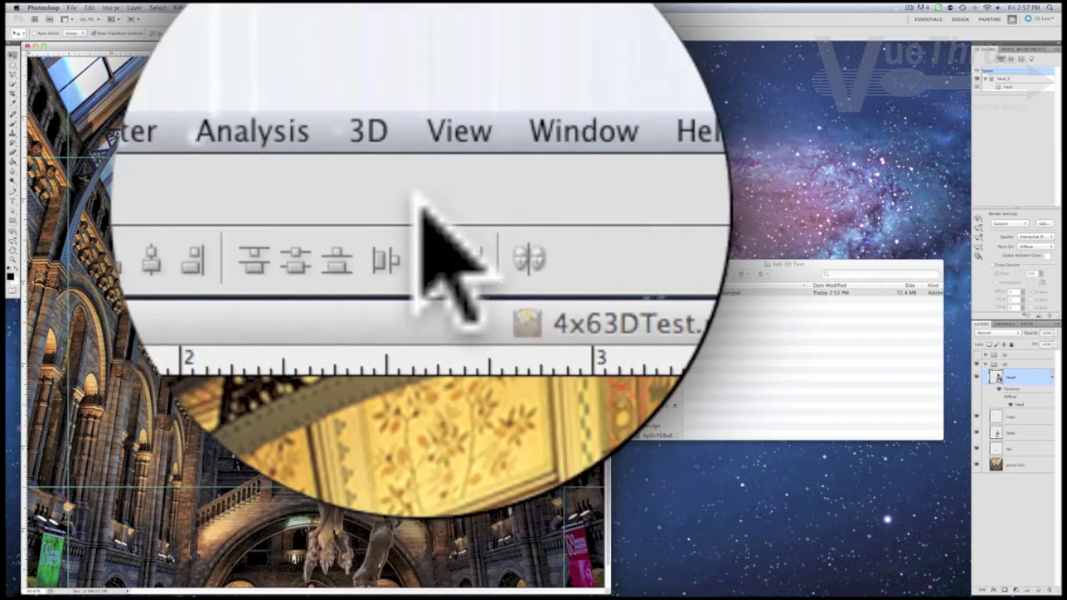
pyautogui.click(230, 7)
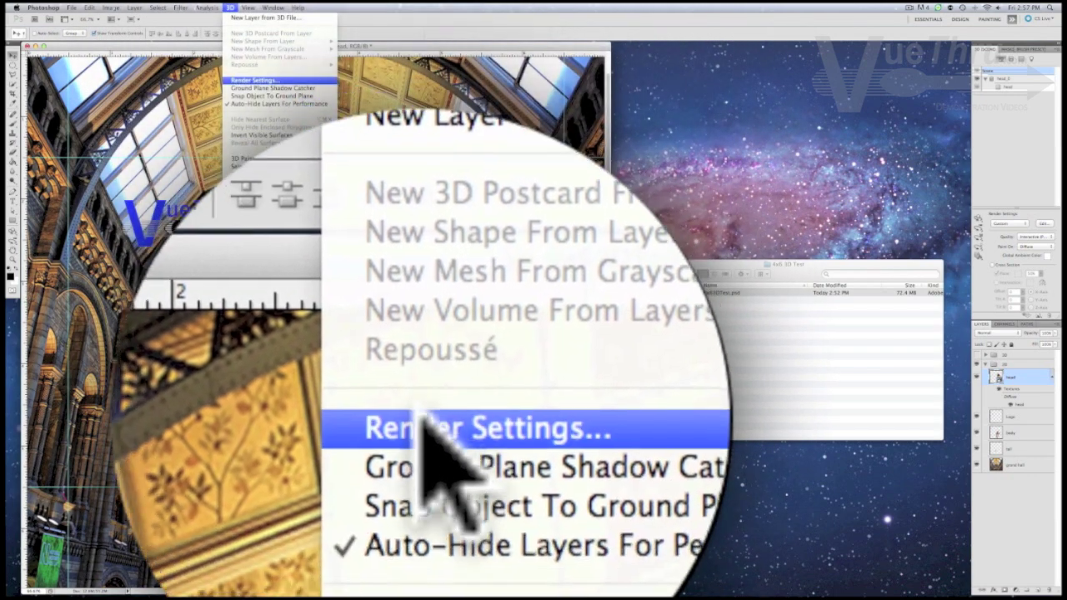
pyautogui.click(242, 79)
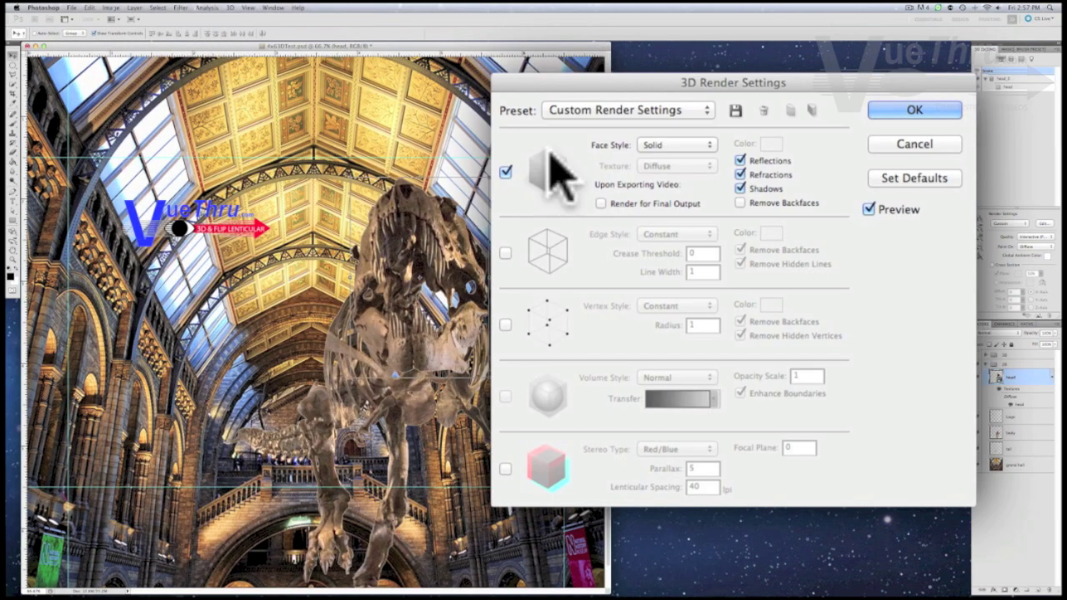
# Enable Stereo and choose Vertical Interlaced as the stereo type
pyautogui.click(505, 469)
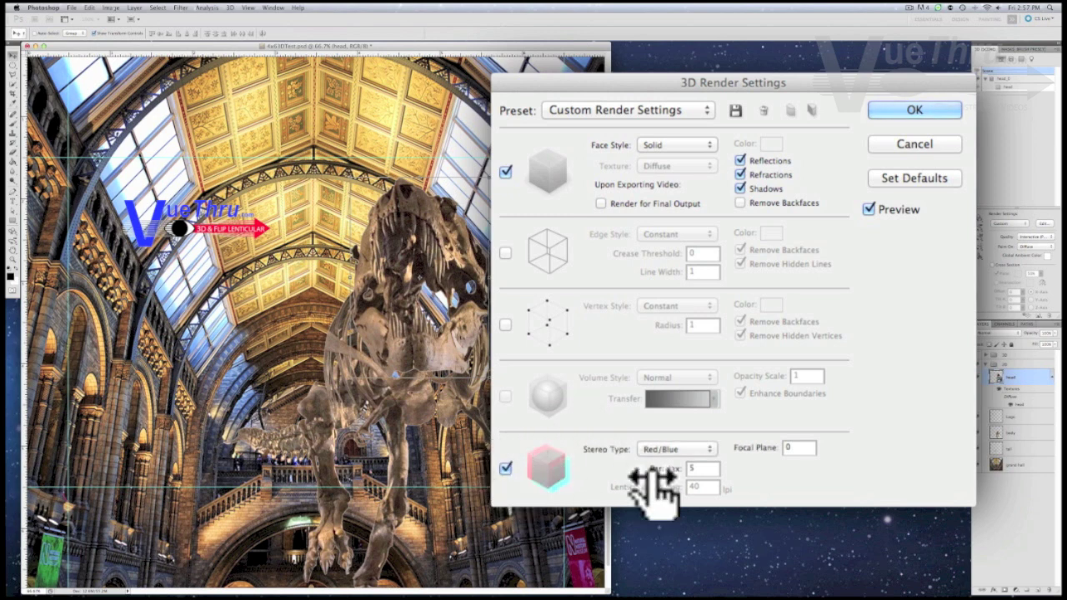
pyautogui.click(711, 449)
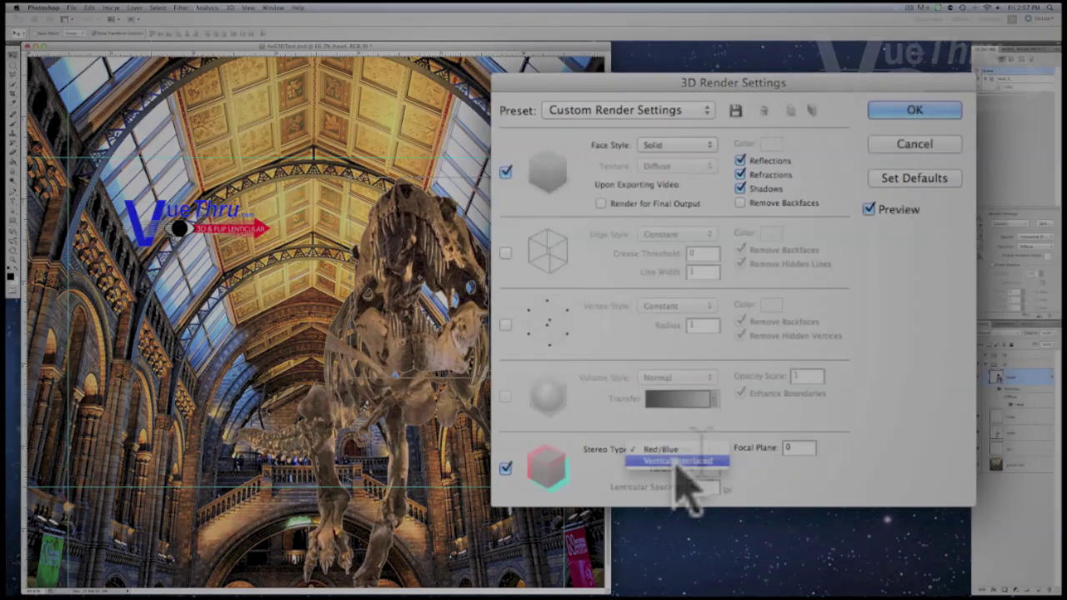
pyautogui.click(682, 463)
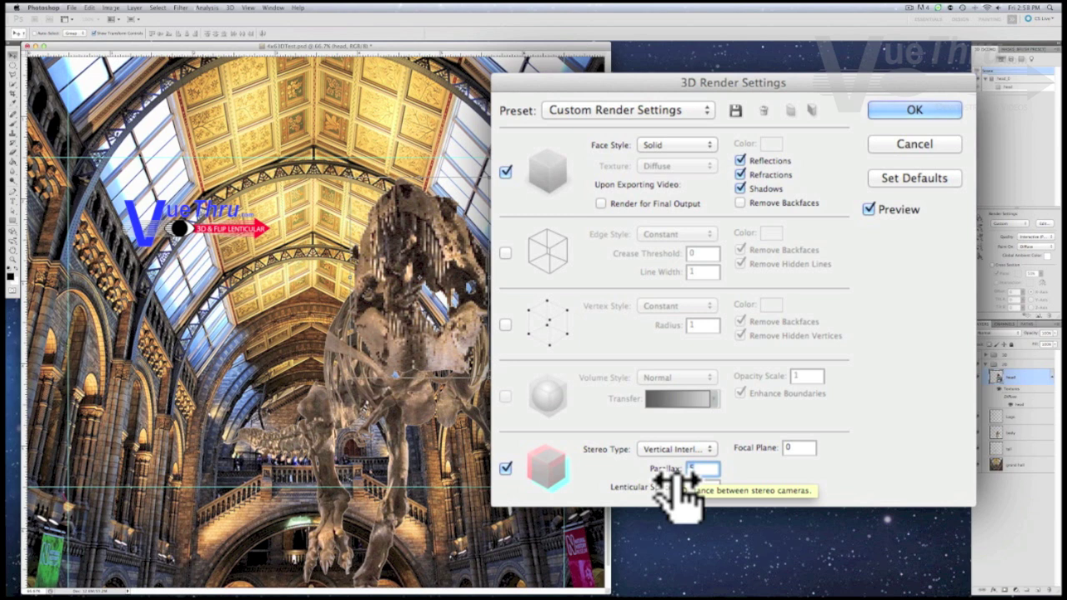
# Start entering the parallax value and toggle the Logo, body, tail and grand hall layers to compare
pyautogui.write('3')
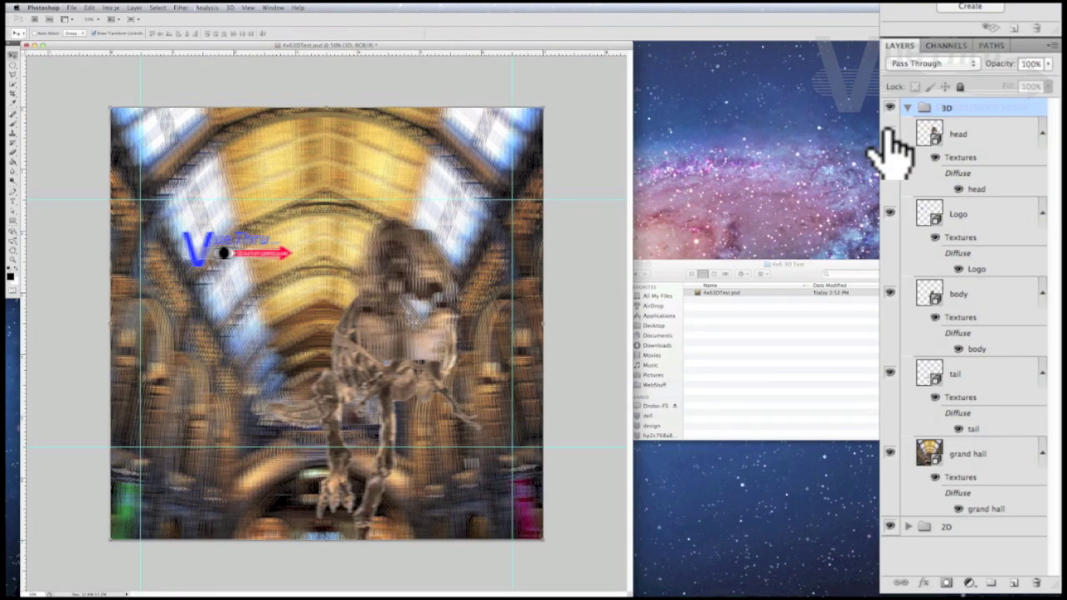
pyautogui.click(889, 212)
pyautogui.click(889, 212)
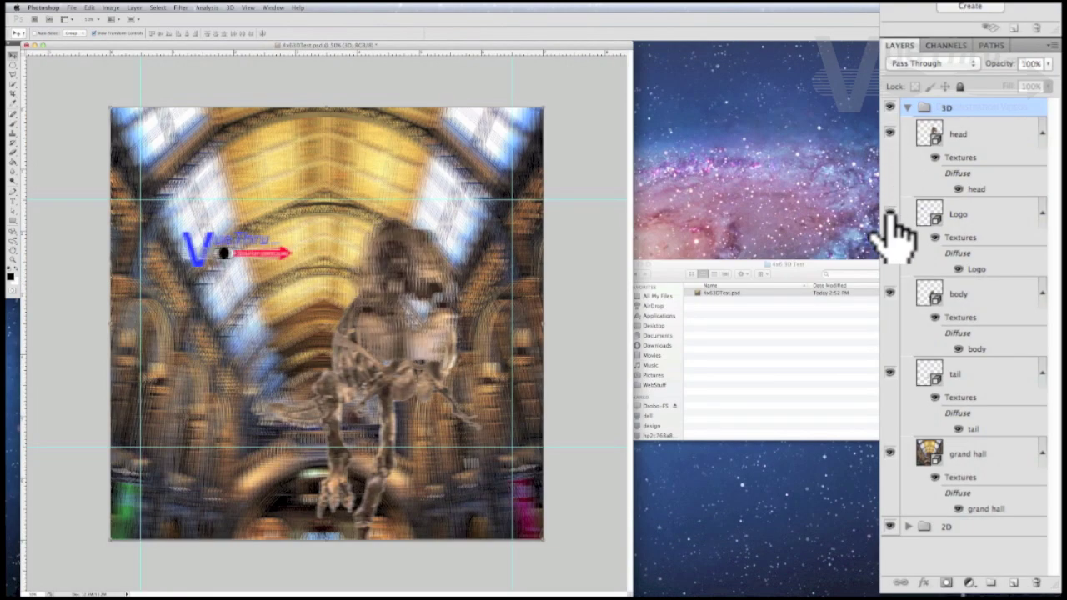
pyautogui.click(889, 300)
pyautogui.click(888, 301)
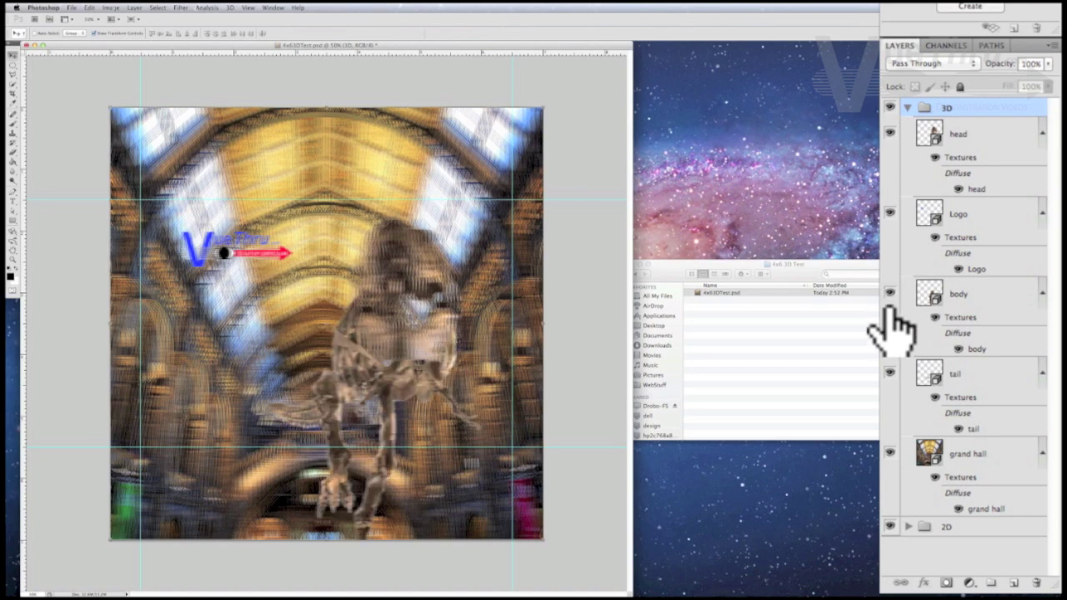
pyautogui.click(890, 374)
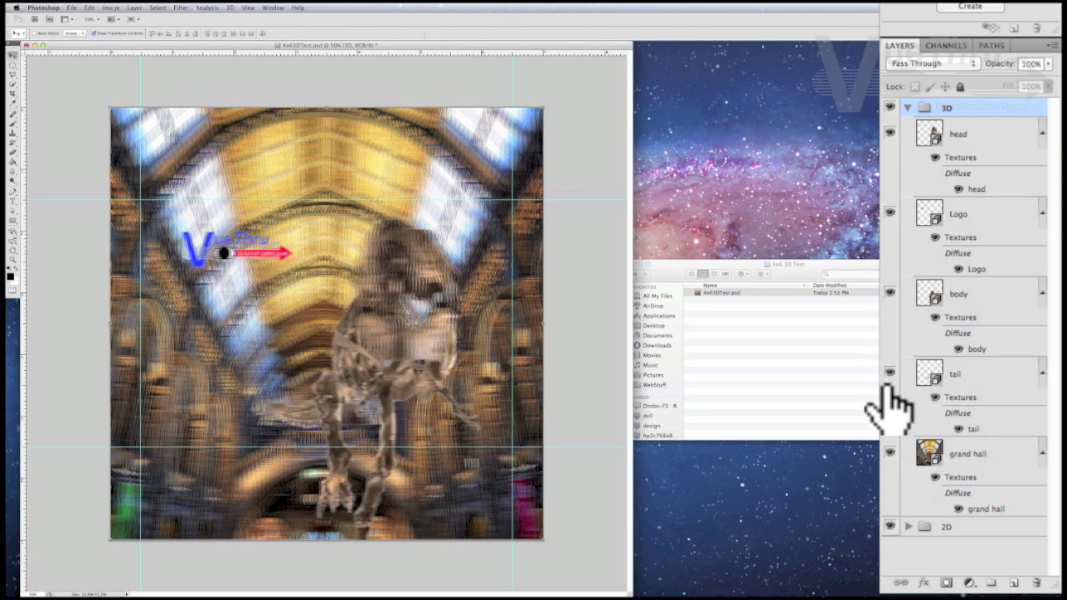
pyautogui.click(888, 455)
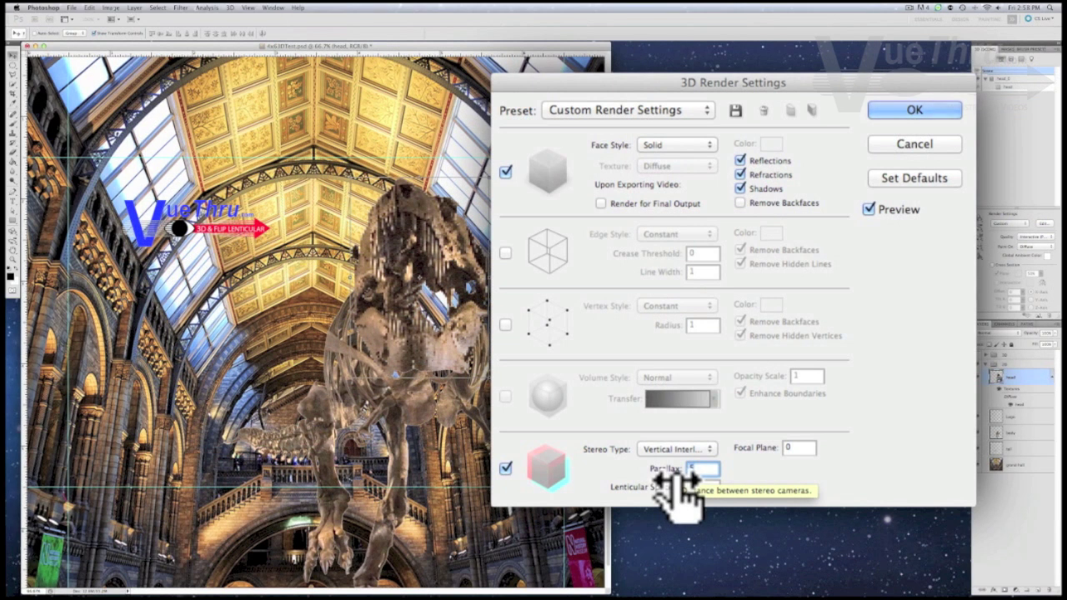
# Set parallax 30, lenticular spacing 60 and focal plane 90, and confirm the render settings
pyautogui.write('30')
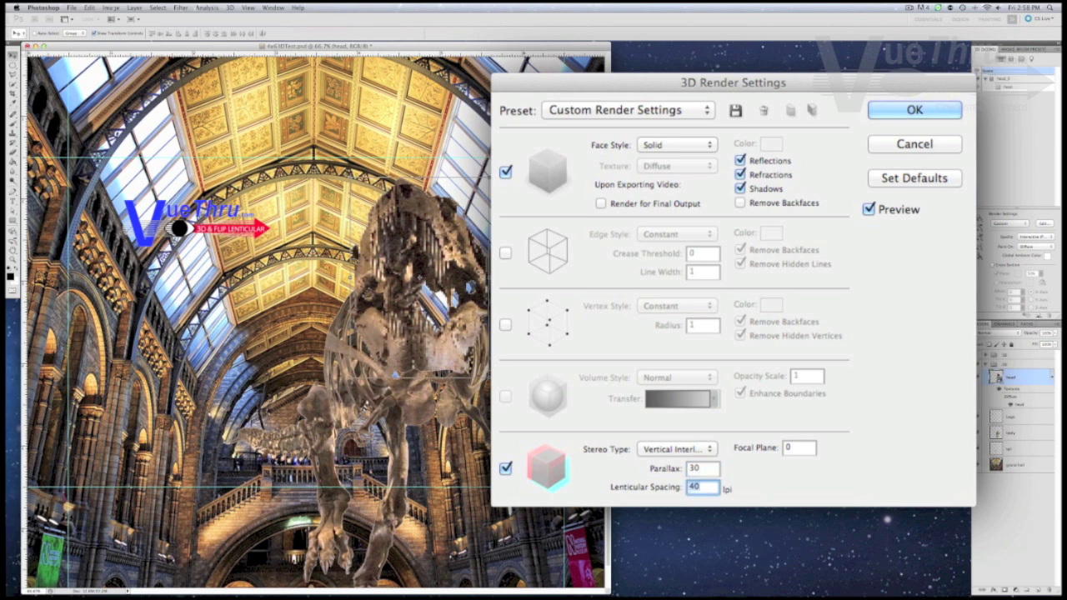
pyautogui.write('60')
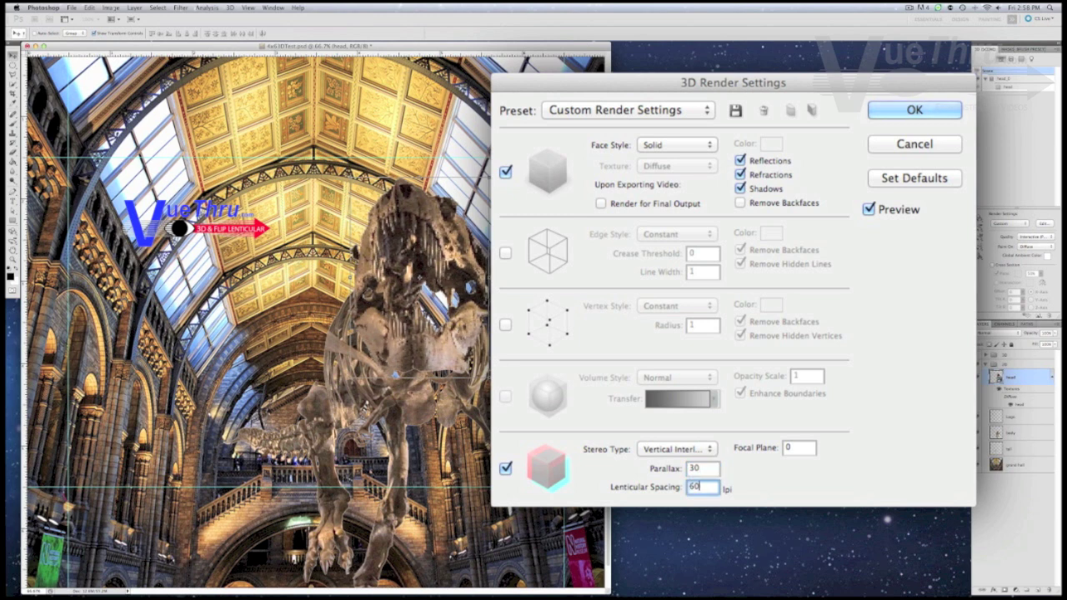
pyautogui.press('Tab')
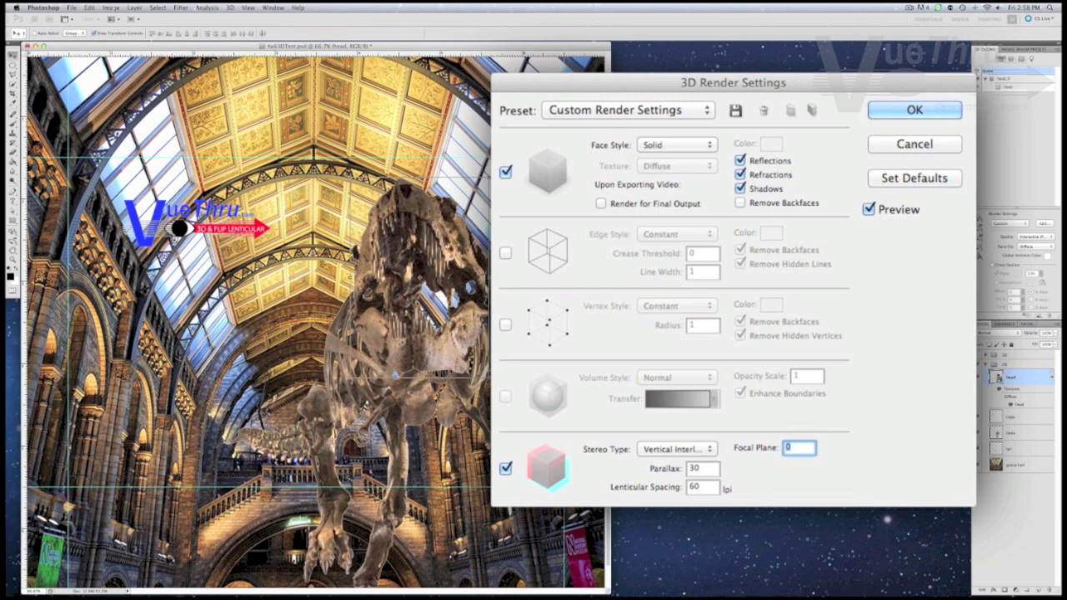
pyautogui.write('90')
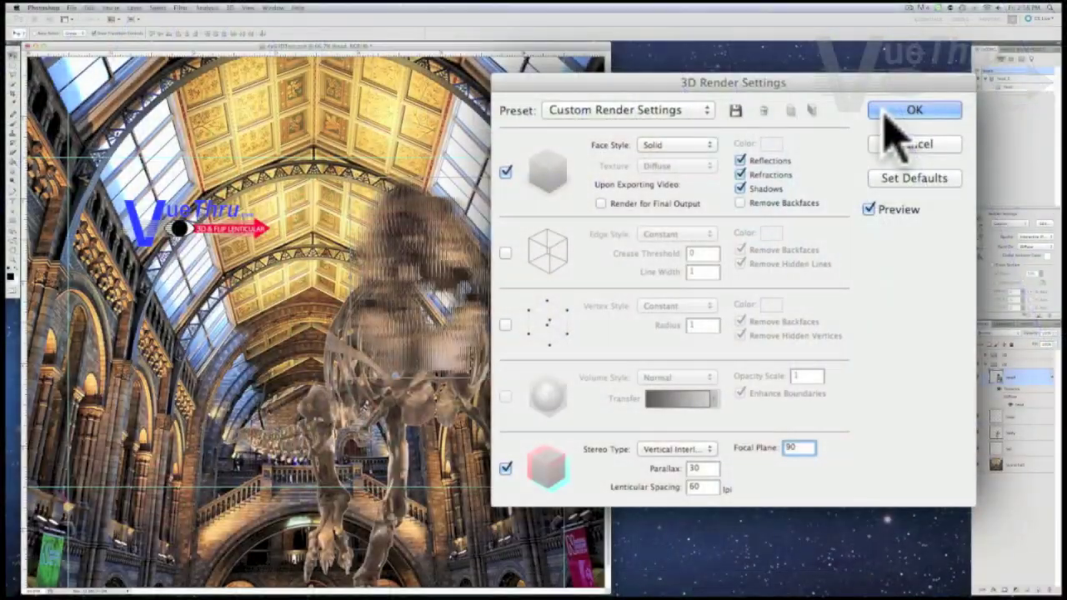
pyautogui.click(886, 116)
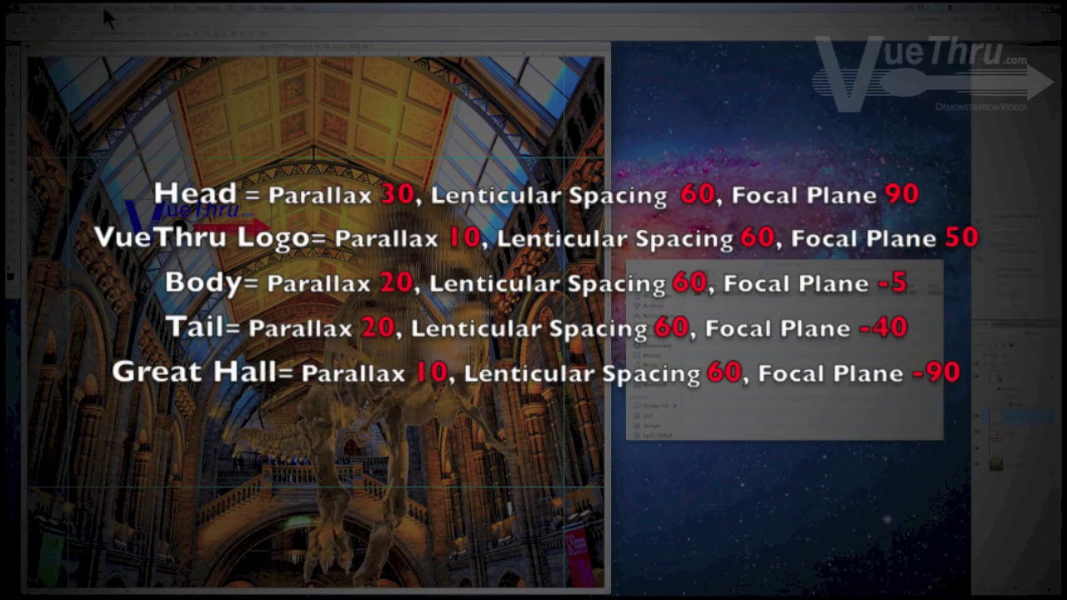
# Render the Logo layer in Vertical Interlaced stereo at parallax 10, spacing 60, focal plane 50
pyautogui.click(227, 7)
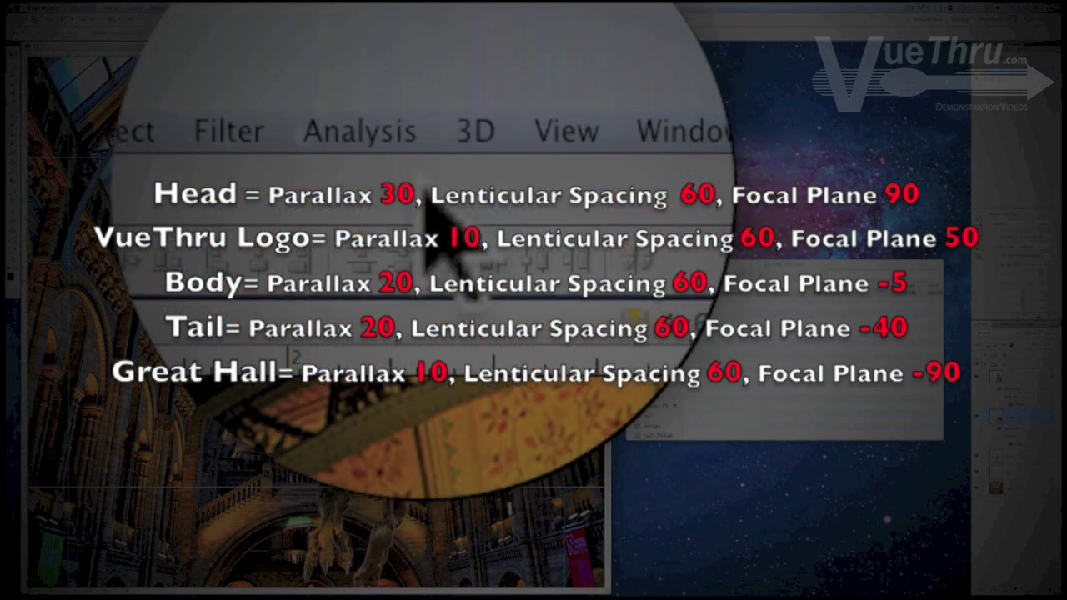
pyautogui.click(230, 7)
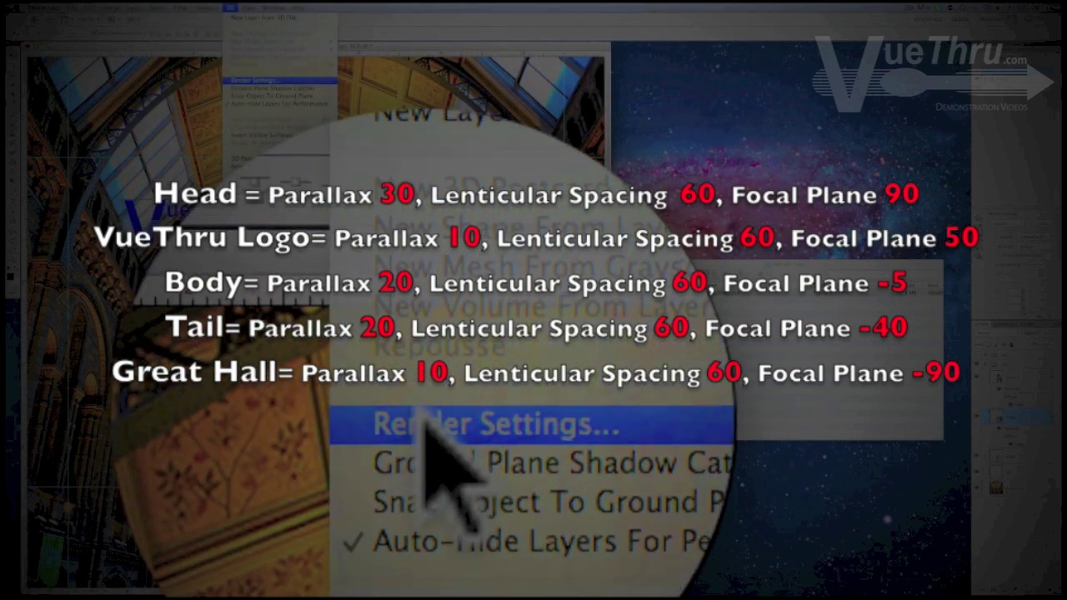
pyautogui.click(239, 81)
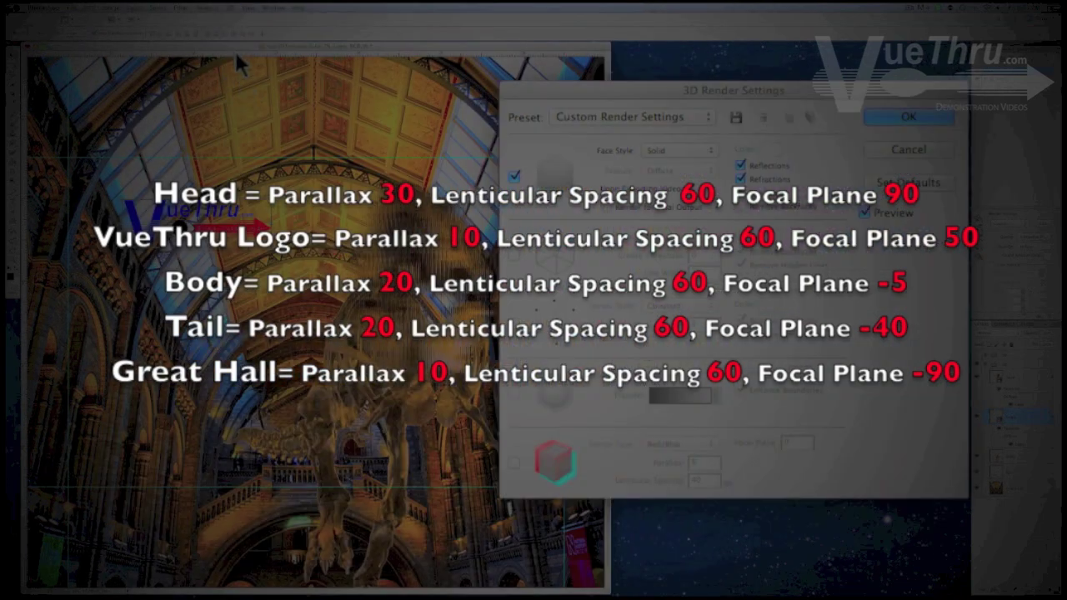
pyautogui.click(514, 462)
pyautogui.click(691, 445)
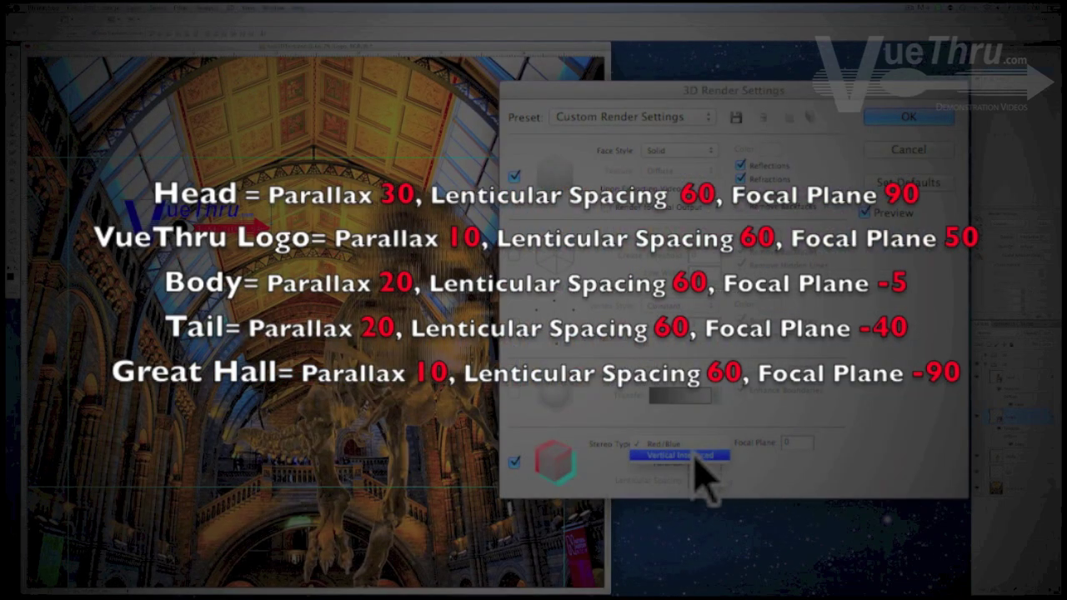
pyautogui.click(704, 455)
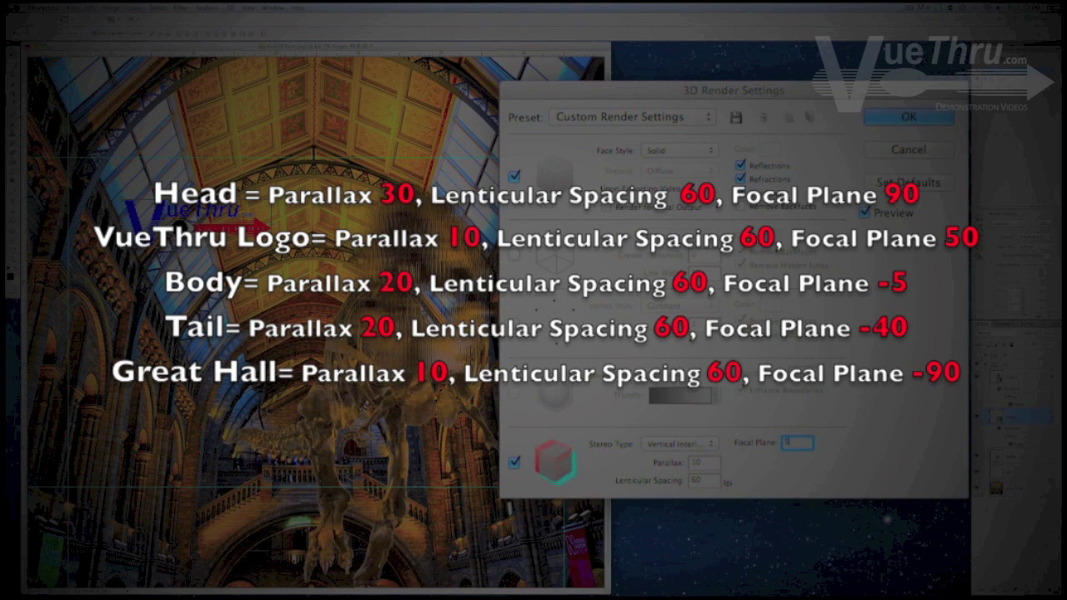
pyautogui.click(896, 123)
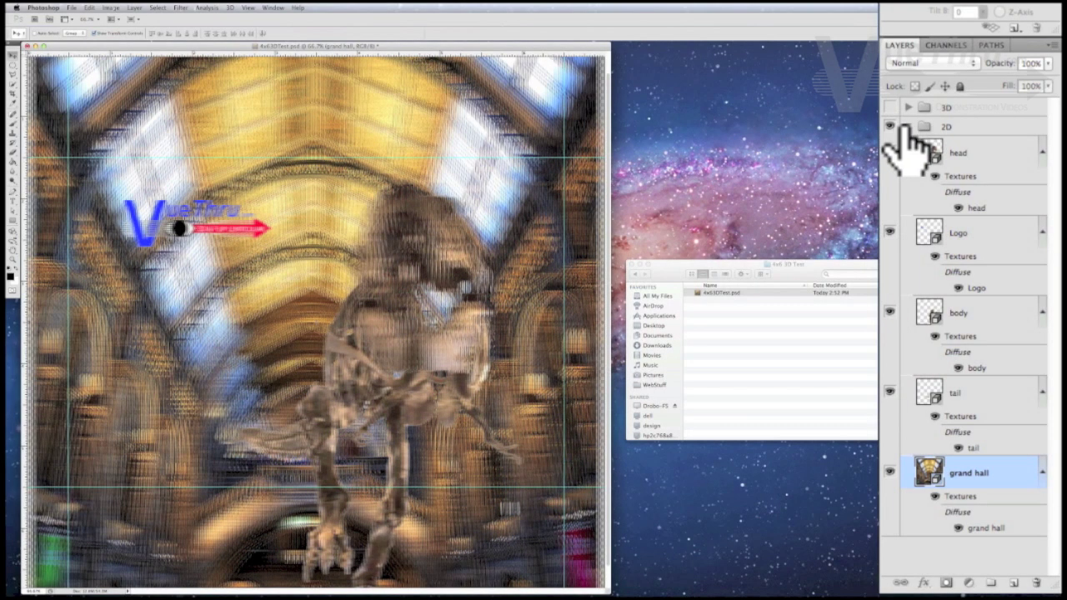
# Collapse the 2D group and save the image as 4x63DTest.jpg at JPEG quality 12
pyautogui.click(907, 126)
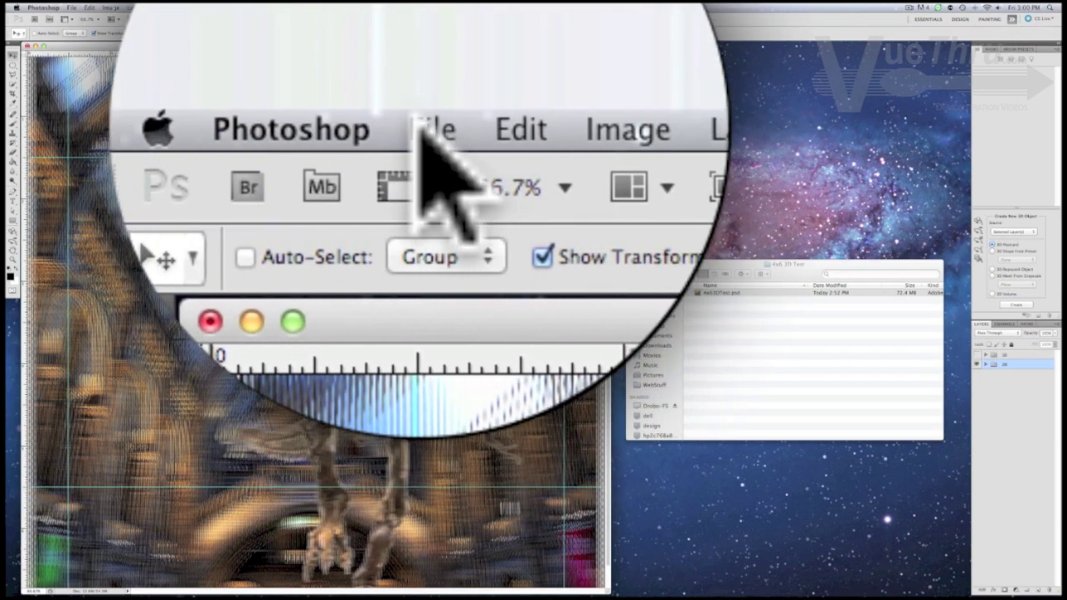
pyautogui.click(72, 7)
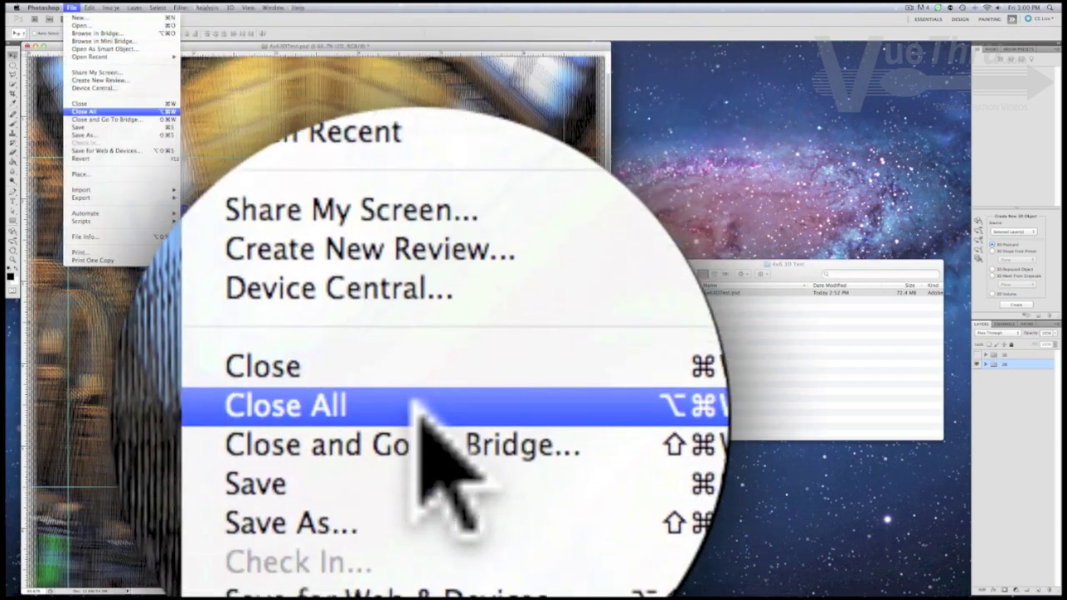
pyautogui.click(93, 135)
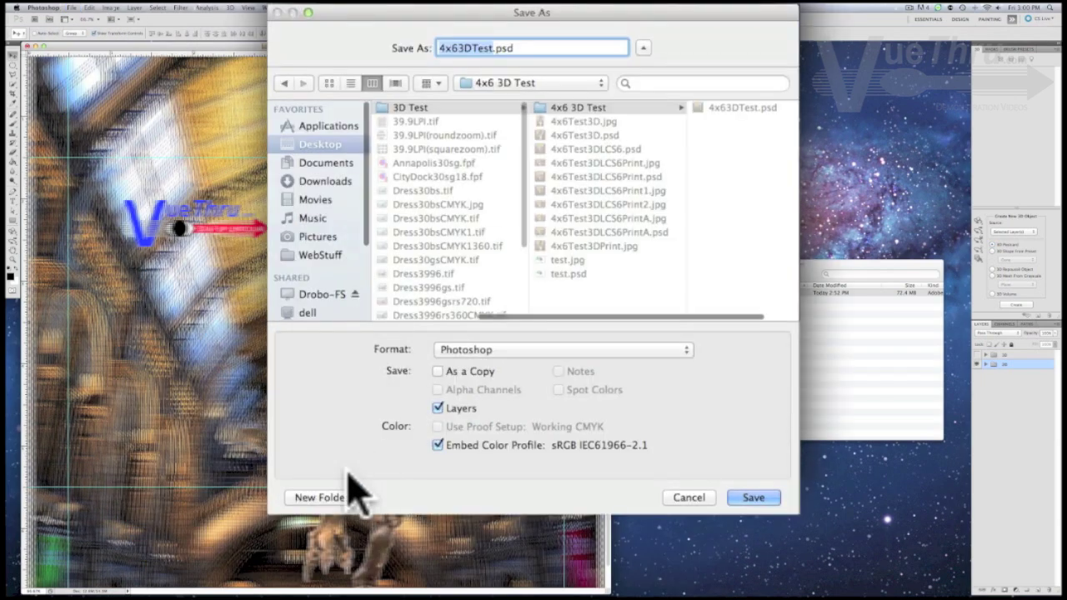
pyautogui.click(685, 350)
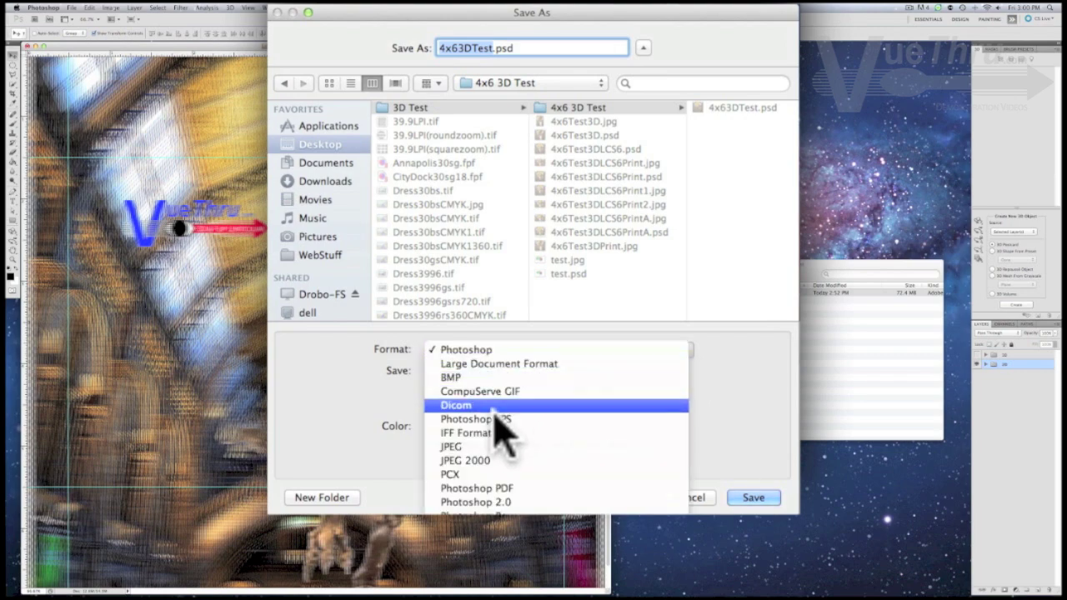
pyautogui.click(471, 454)
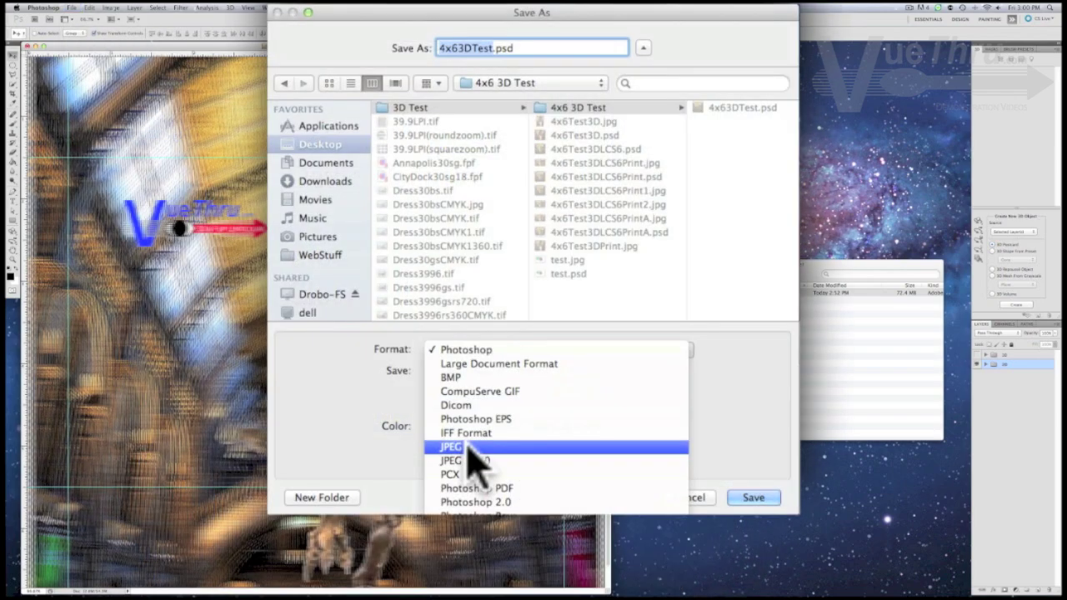
pyautogui.click(473, 461)
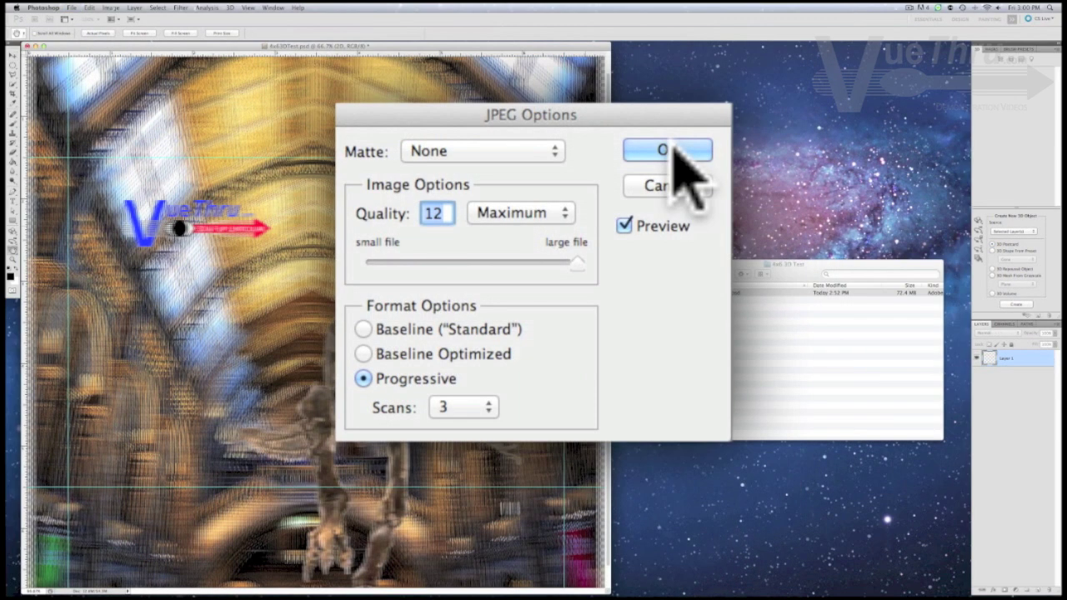
pyautogui.click(667, 150)
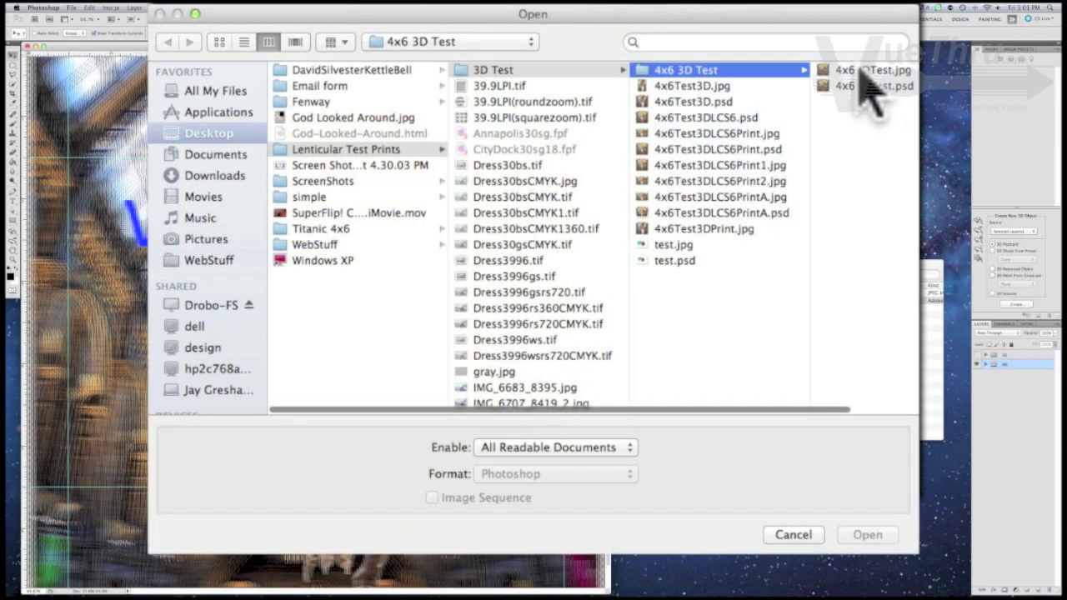
# Open 4x63DTest.jpg and trim its canvas to 6 × 4 inches, accepting the clipping warning
pyautogui.click(848, 72)
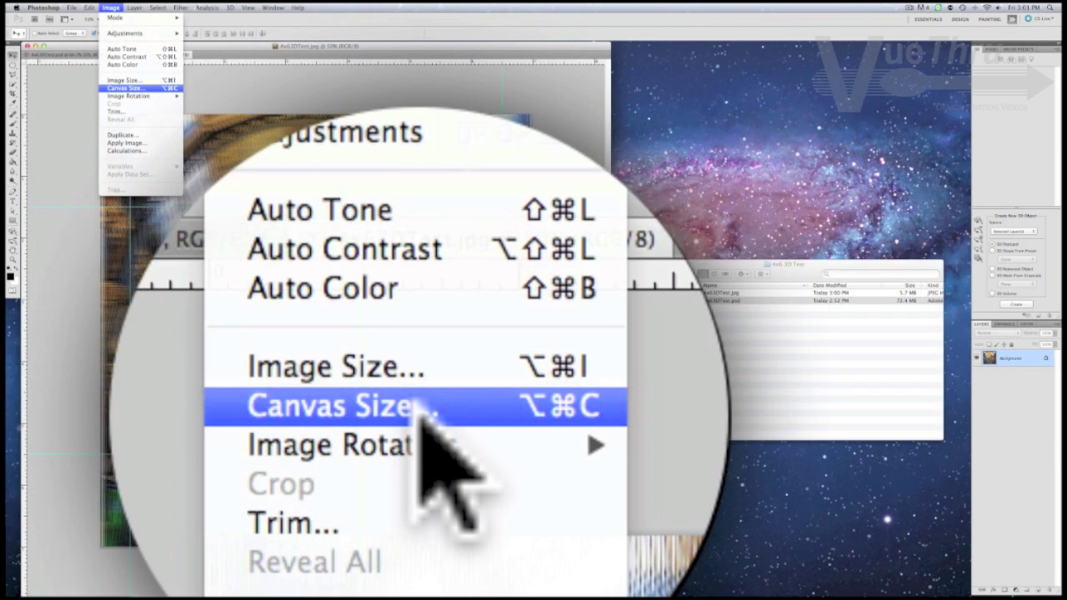
pyautogui.click(129, 88)
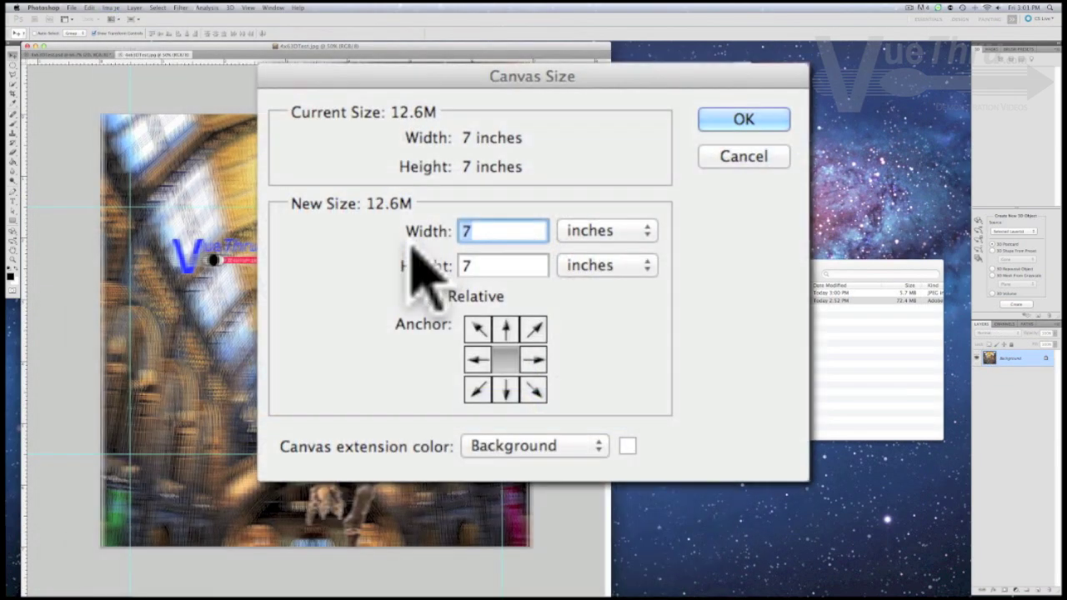
pyautogui.write('6')
pyautogui.press('Tab')
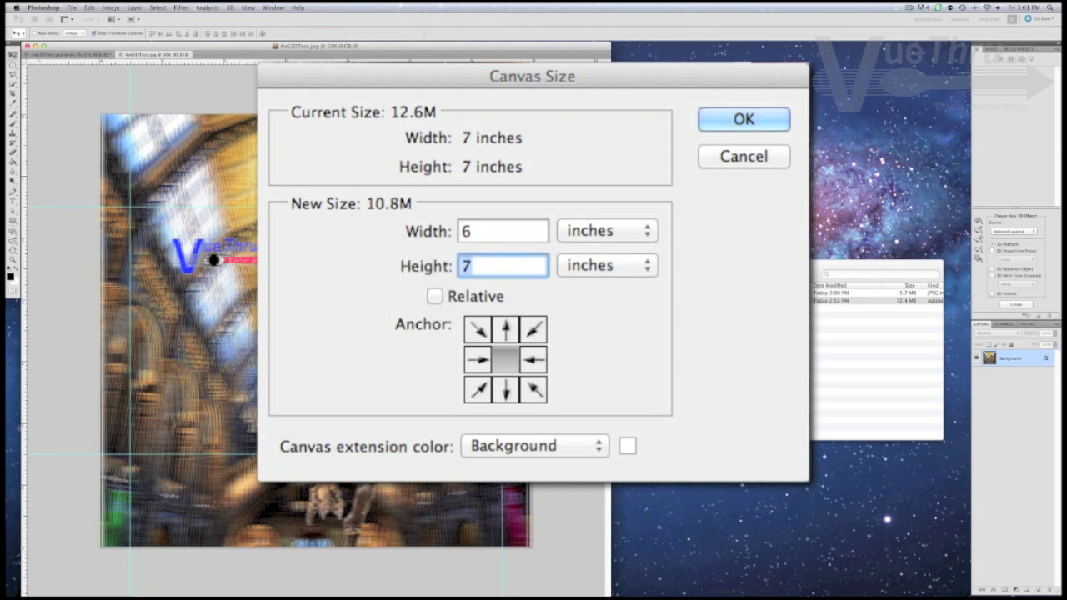
pyautogui.write('4')
pyautogui.press('Tab')
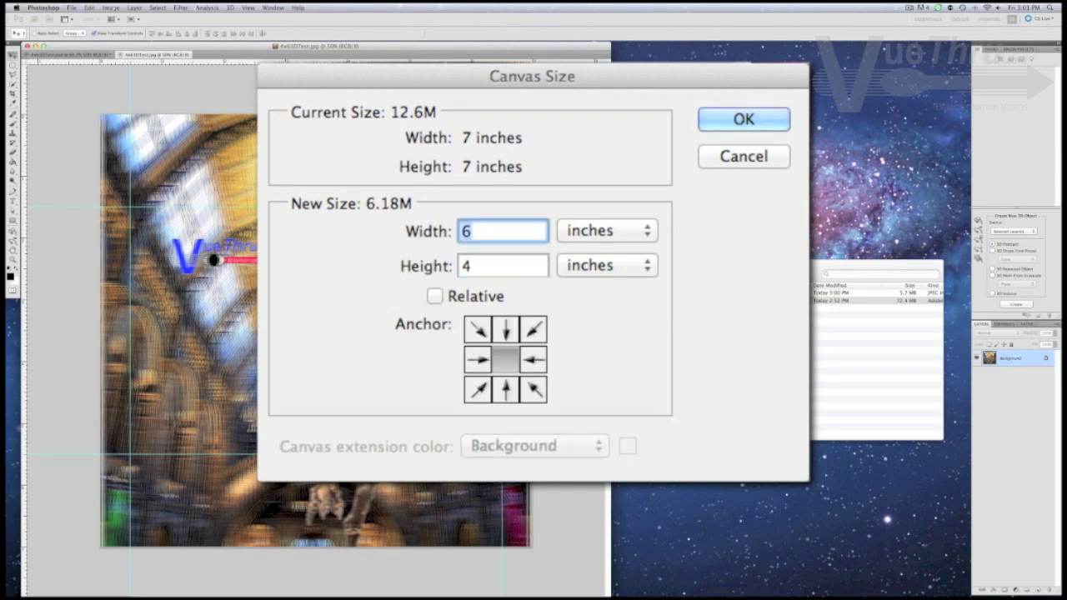
pyautogui.click(746, 121)
pyautogui.click(655, 218)
pyautogui.click(72, 7)
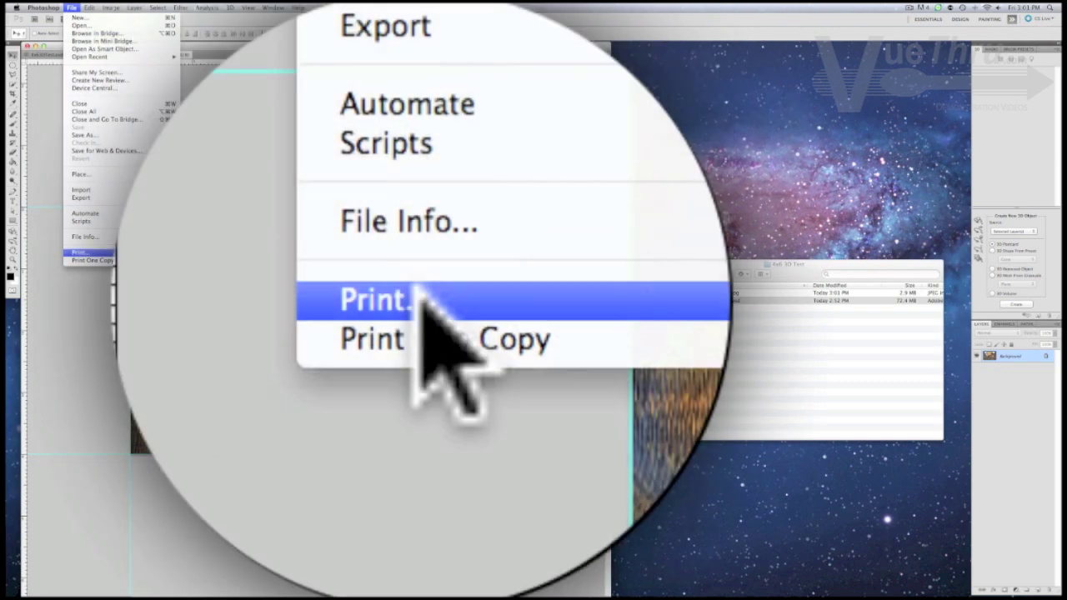
# In the Officejet Pro 8100 print dialog, show Paper Type/Quality and choose a photo paper type
pyautogui.click(87, 252)
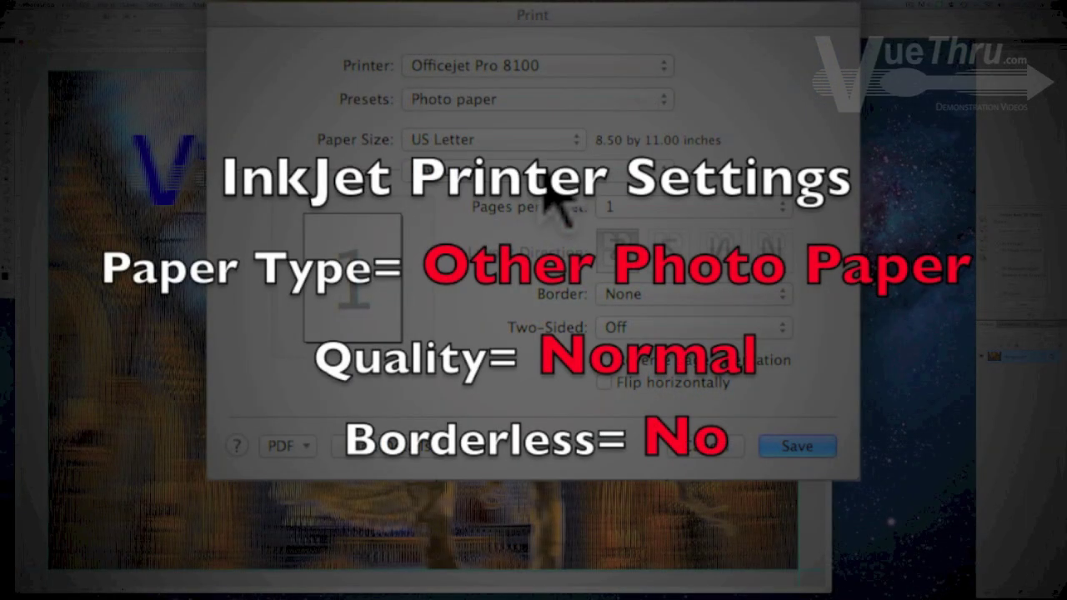
pyautogui.click(553, 172)
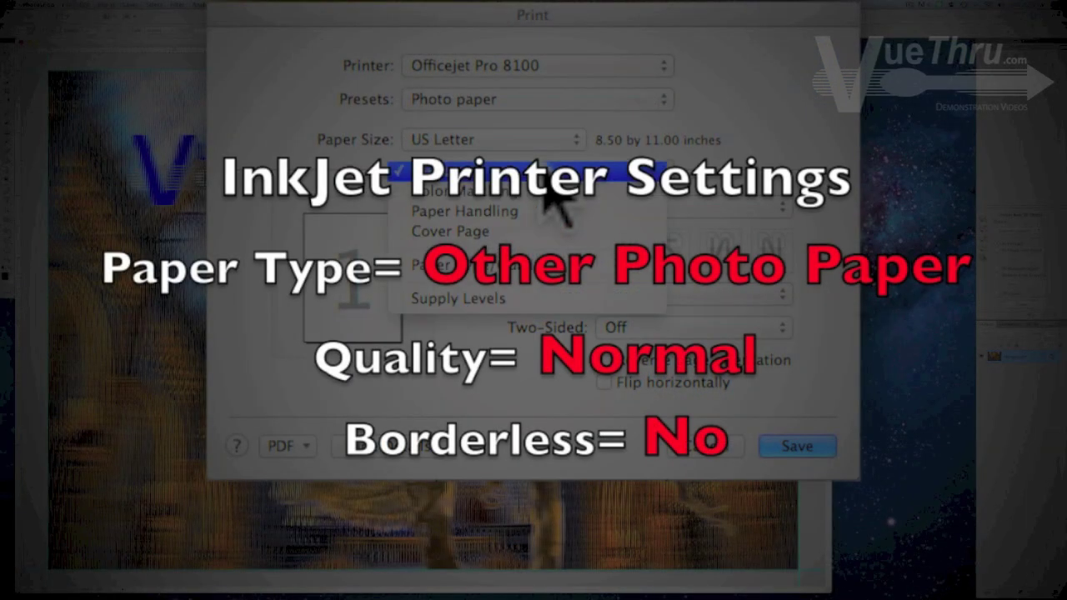
pyautogui.click(531, 275)
pyautogui.click(686, 192)
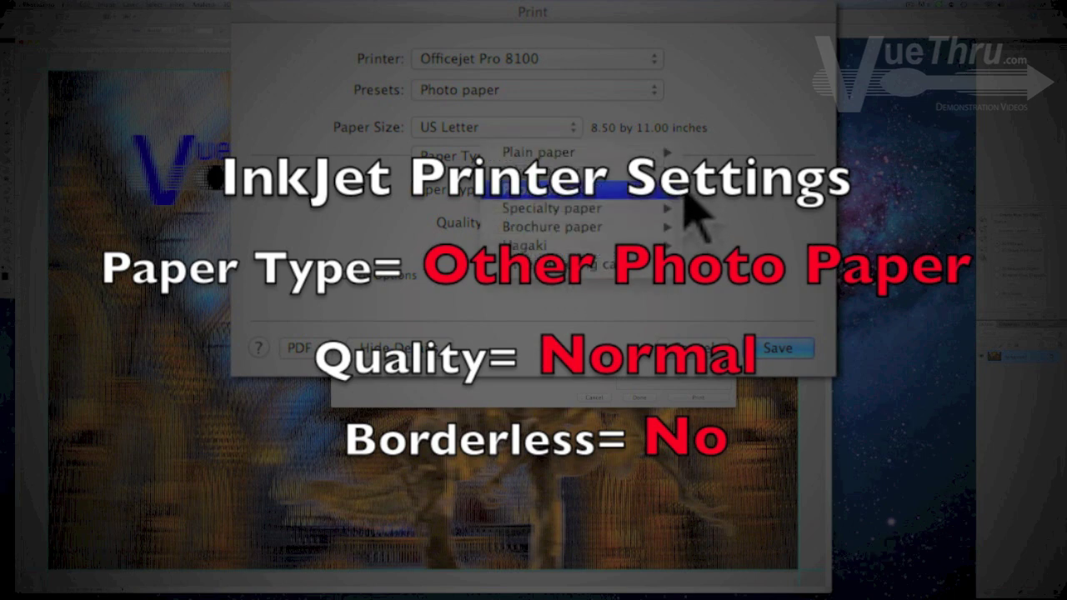
pyautogui.moveTo(663, 197)
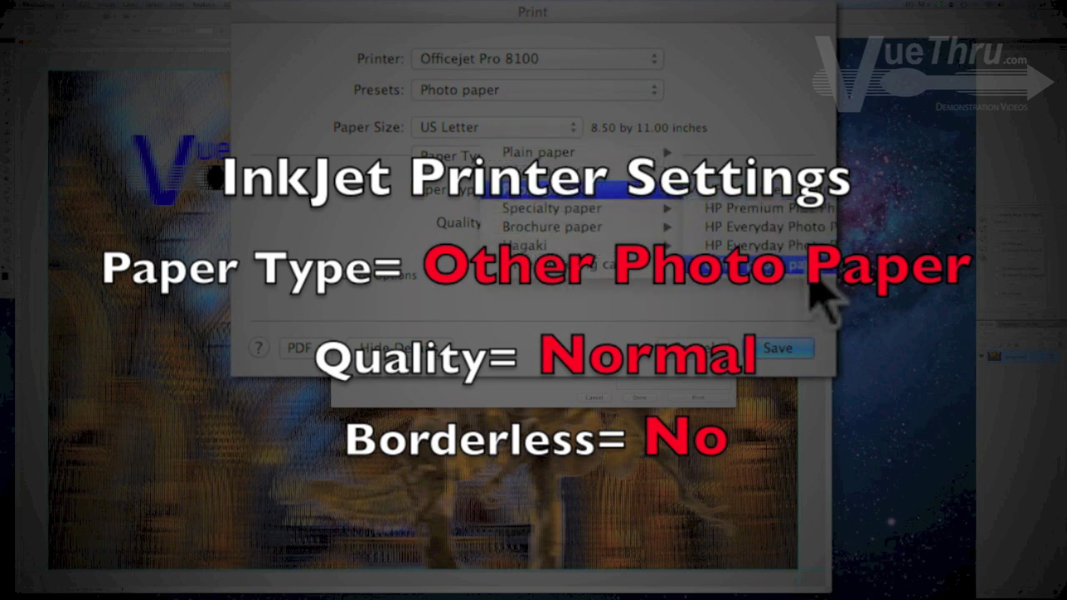
pyautogui.click(775, 265)
pyautogui.click(617, 221)
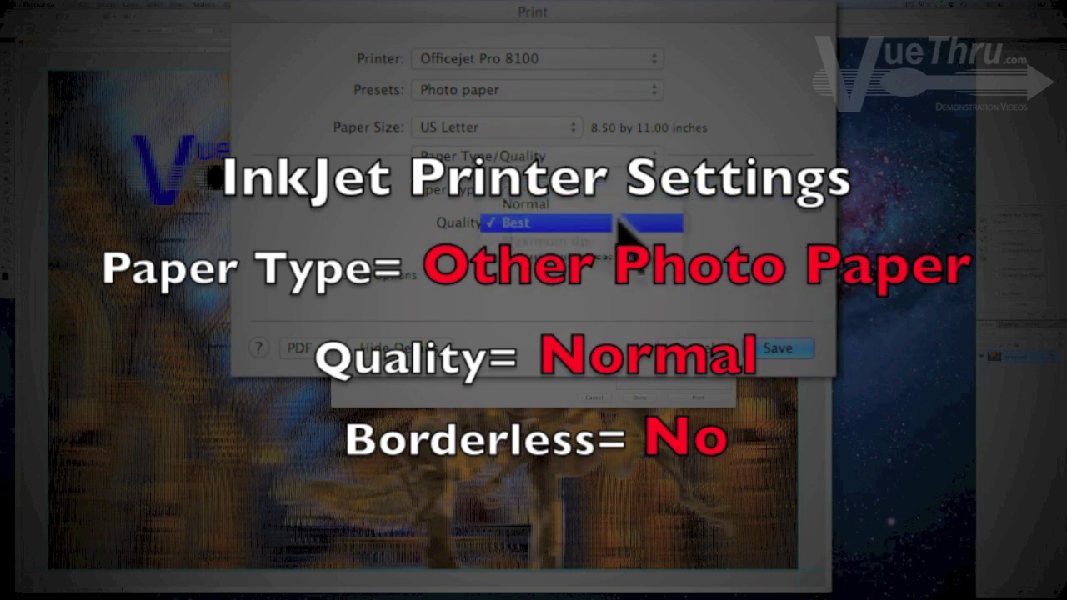